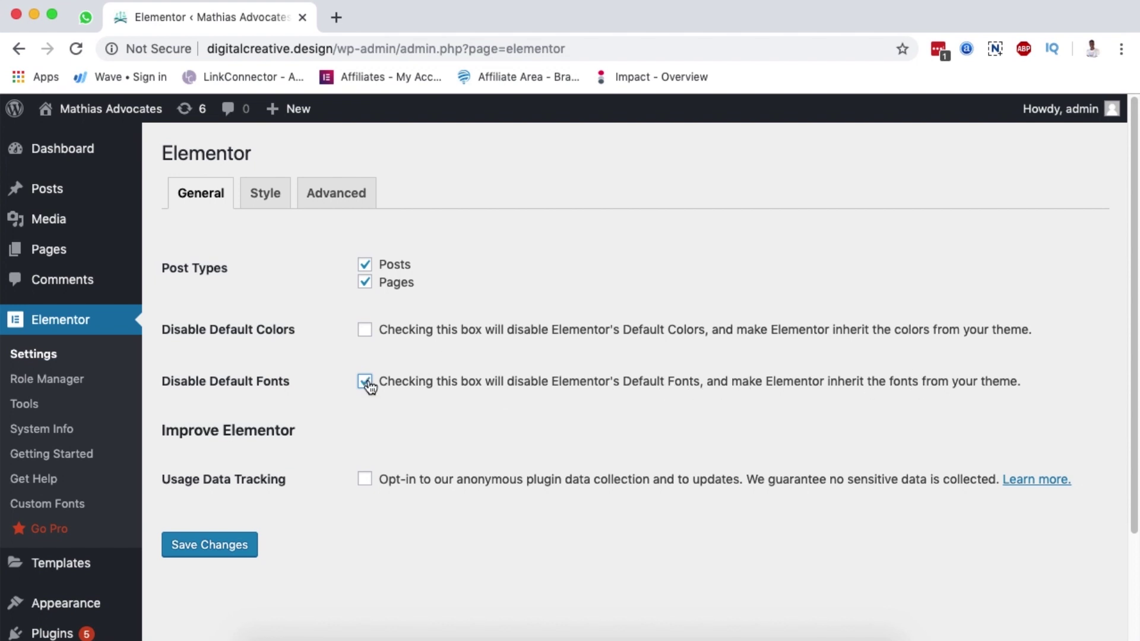
- Save the Elementor General settings and land back on the WordPress Dashboard
left_click(218, 546)
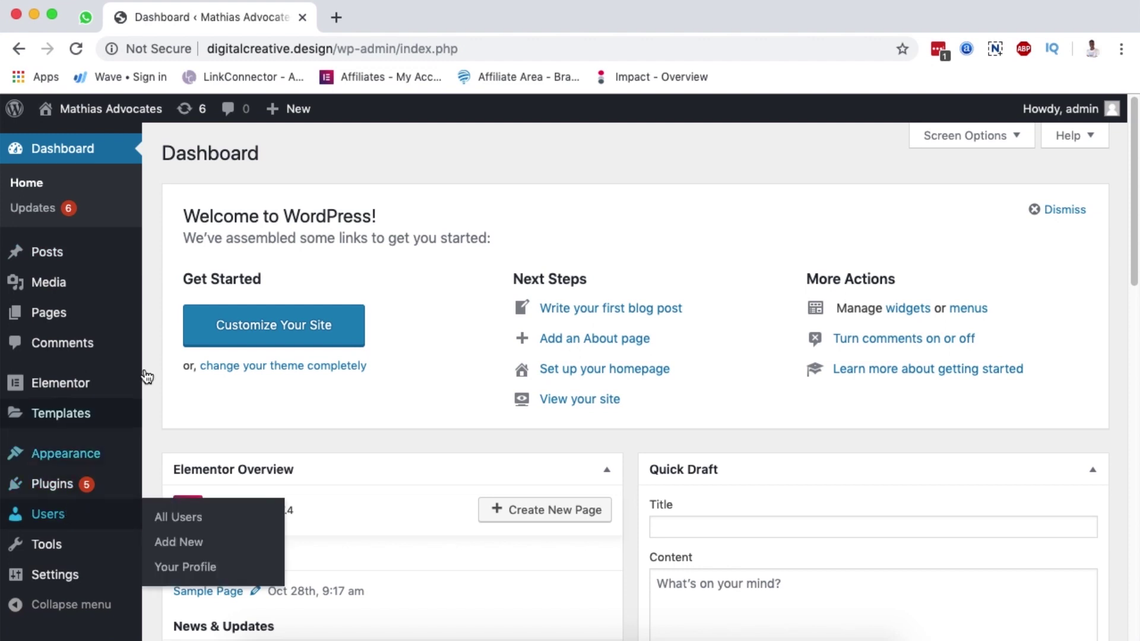
mouse_move(60, 384)
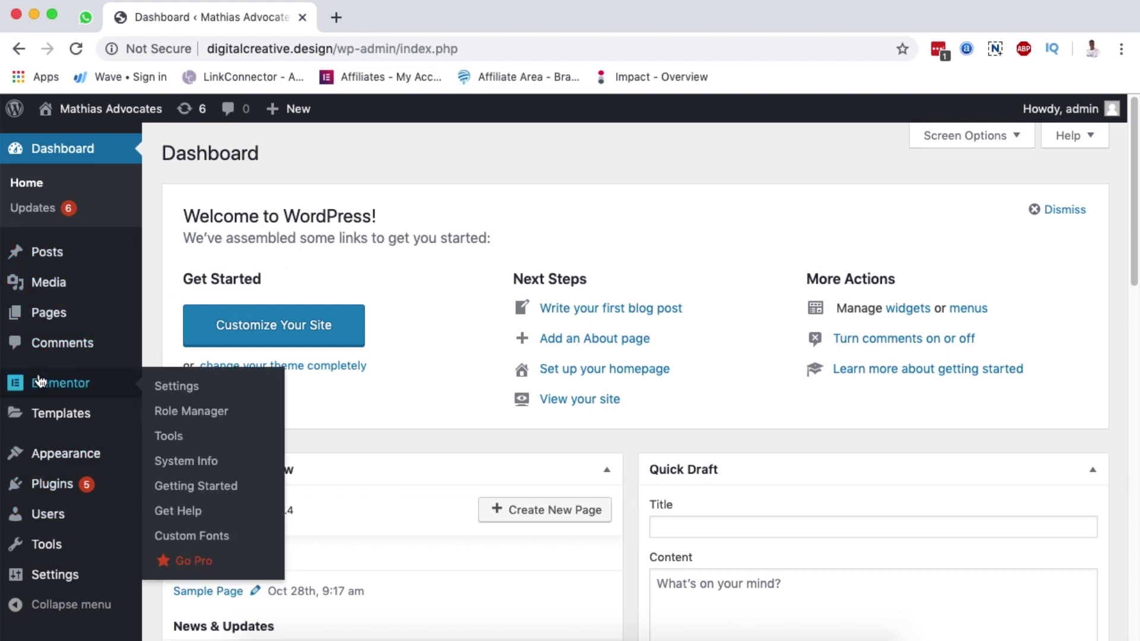
- Go to Elementor > Settings from the admin menu to reopen the General settings page
left_click(184, 390)
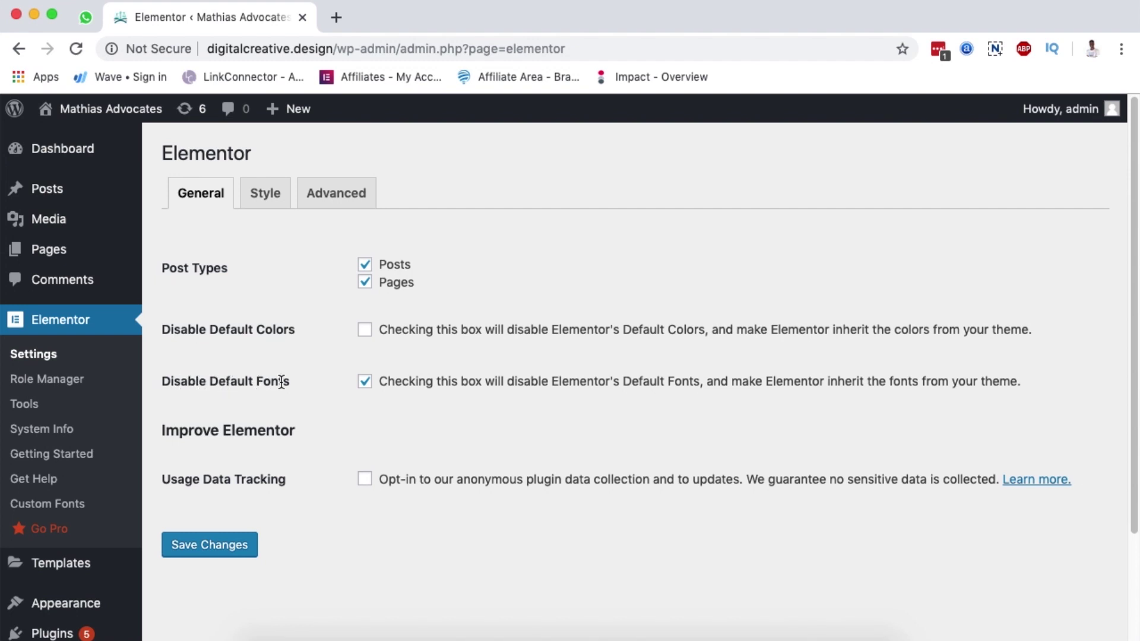
- Toggle Disable Default Fonts off and back on, leaving it checked, and save
left_click(365, 381)
left_click(365, 382)
left_click(220, 549)
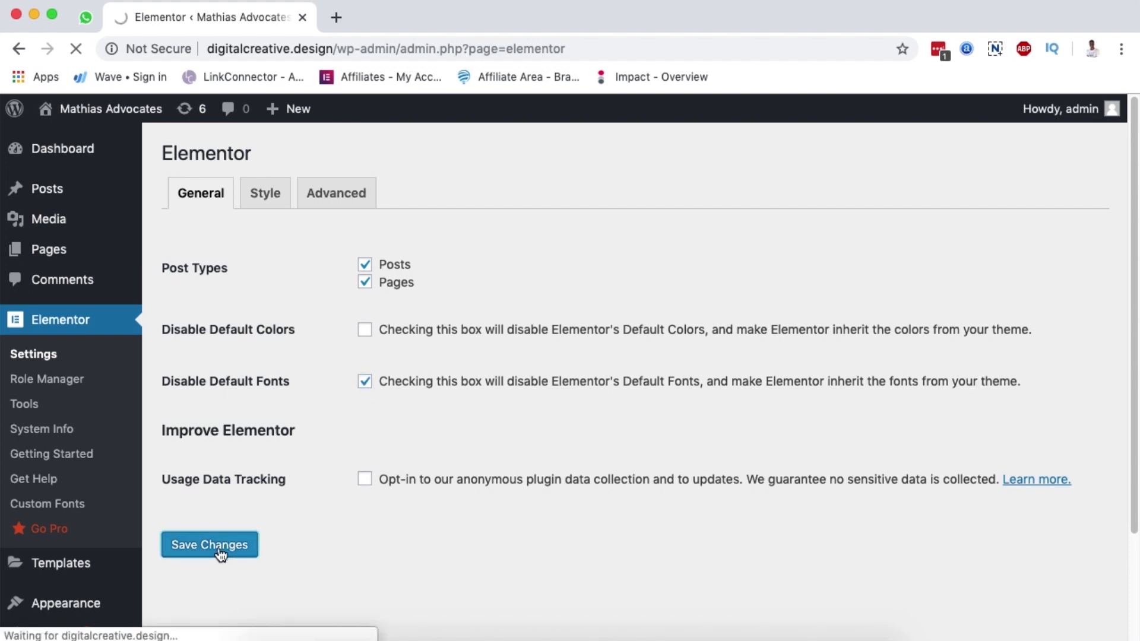
scroll(489, 415, "down", 3)
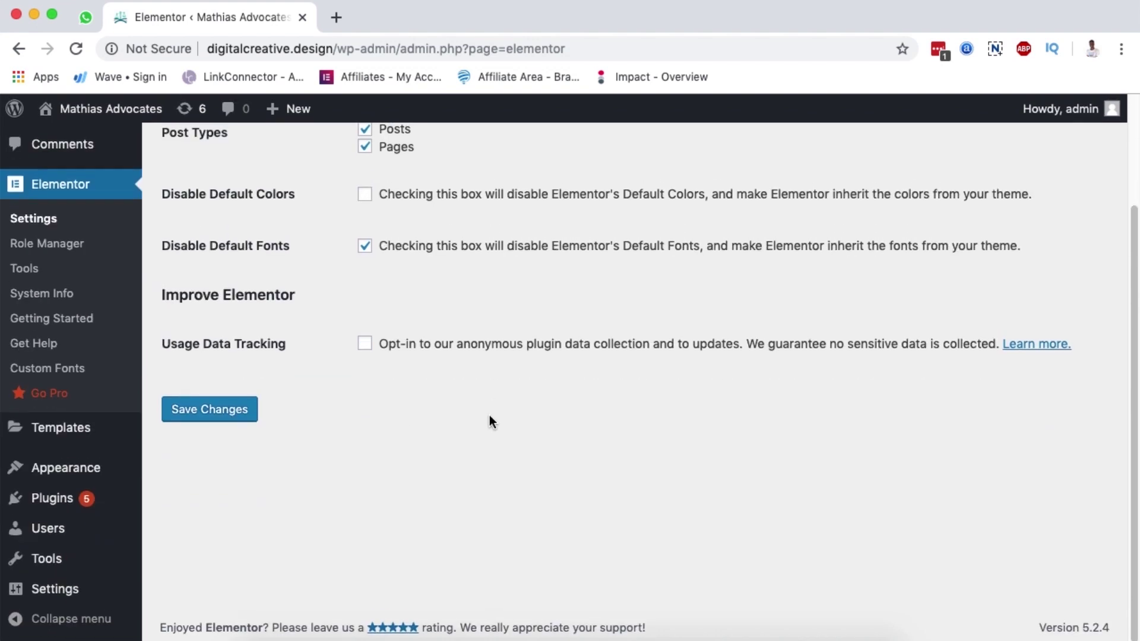
scroll(489, 415, "up", 3)
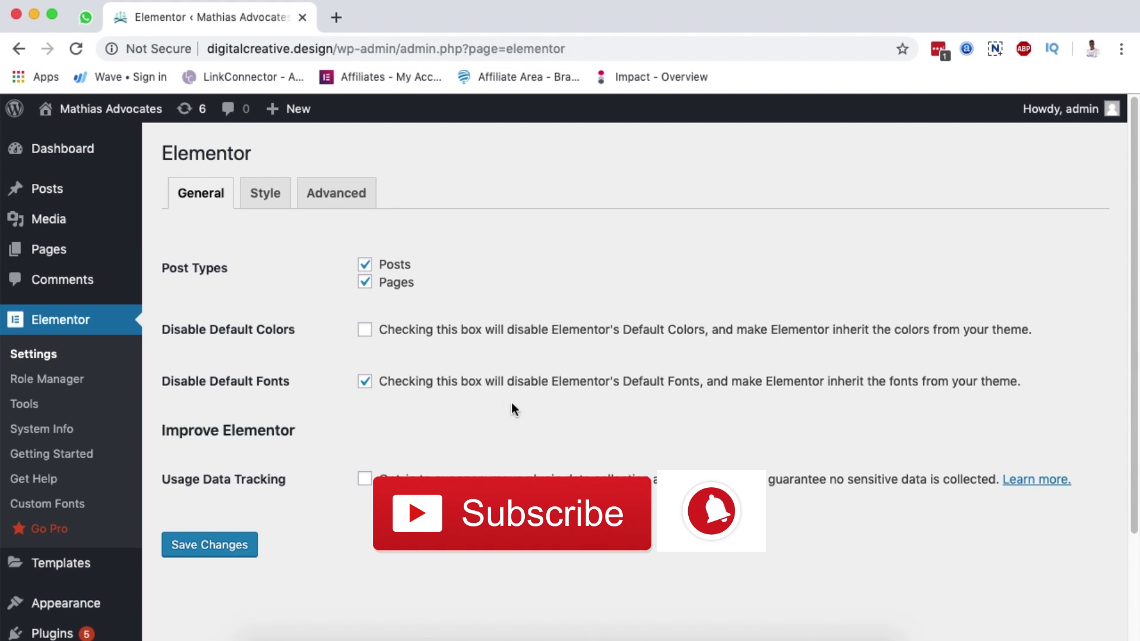
scroll(511, 408, "down", 3)
scroll(512, 408, "up", 3)
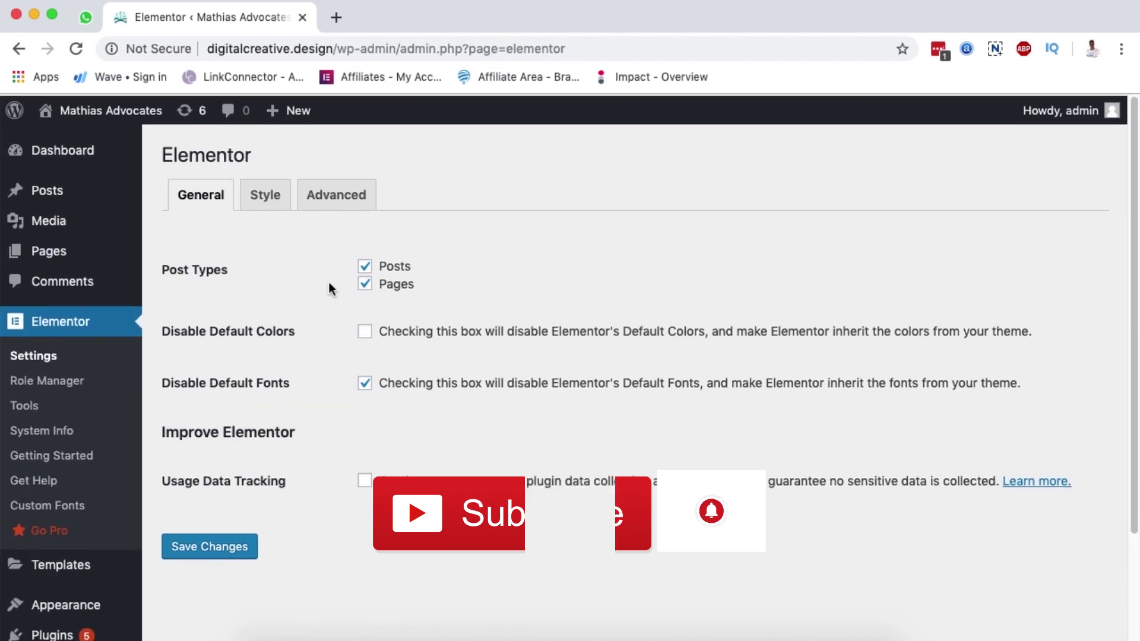
- Switch to the Style settings tab with generic fonts, content width and widget spacing
left_click(270, 207)
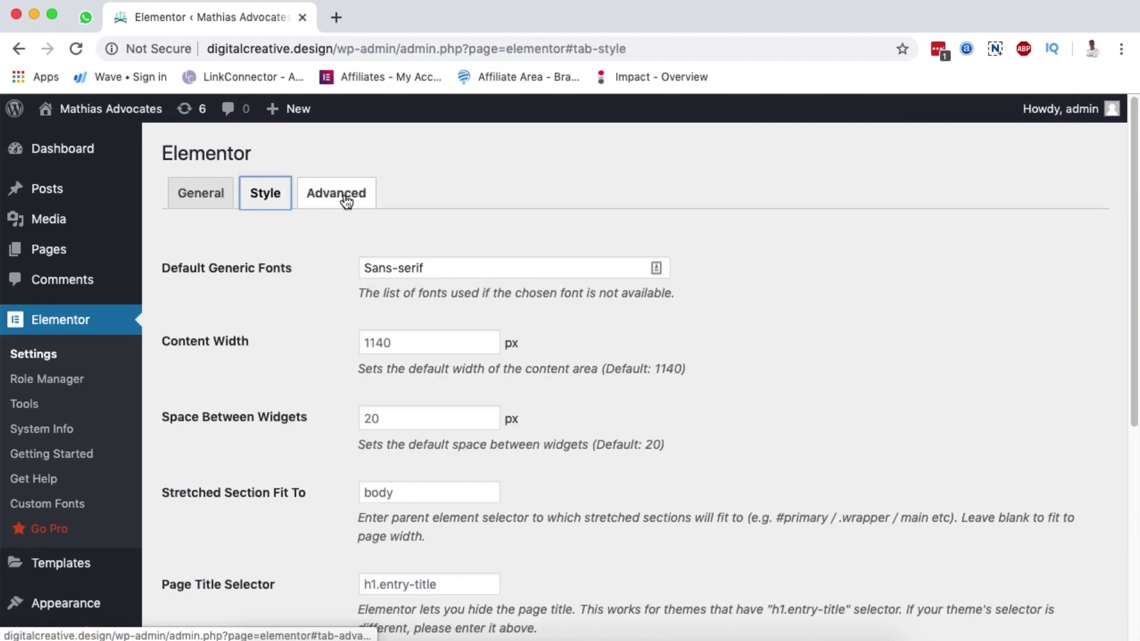